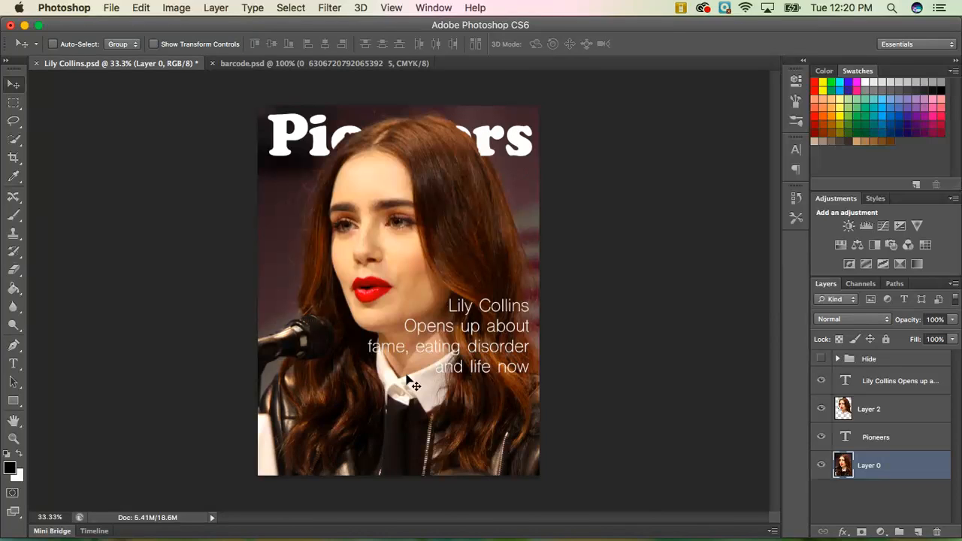
- Set the font size of the "Lily Collins" line in the cover text to 115 pt
click(903, 385)
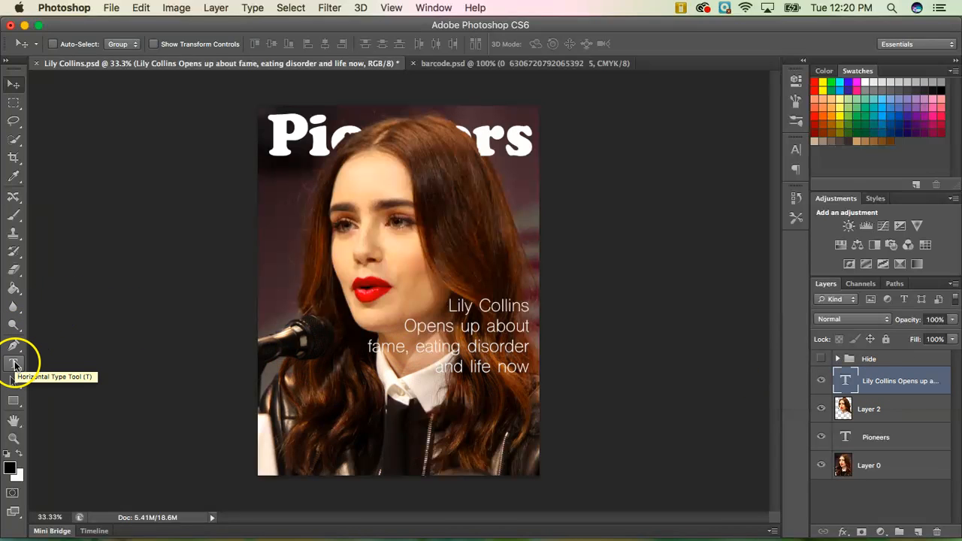
click(15, 364)
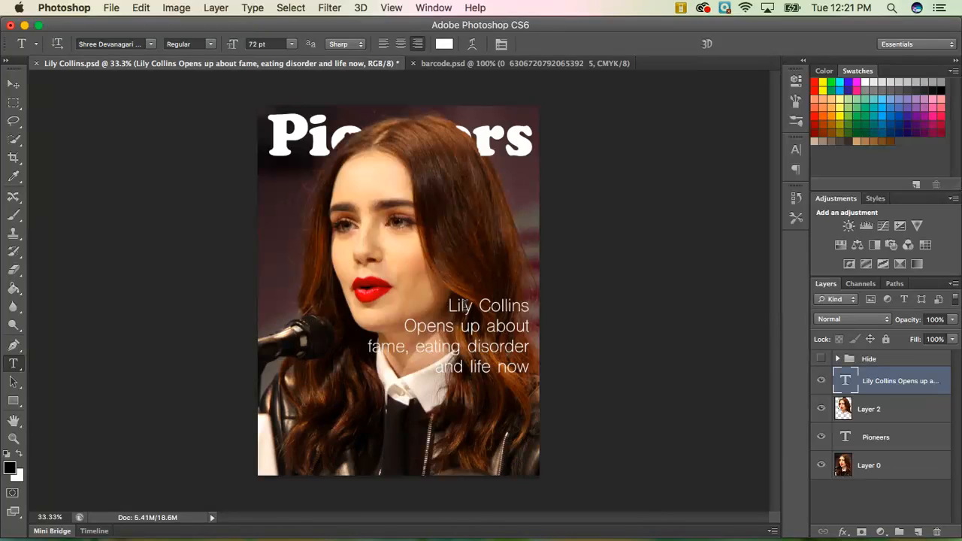
click(458, 303)
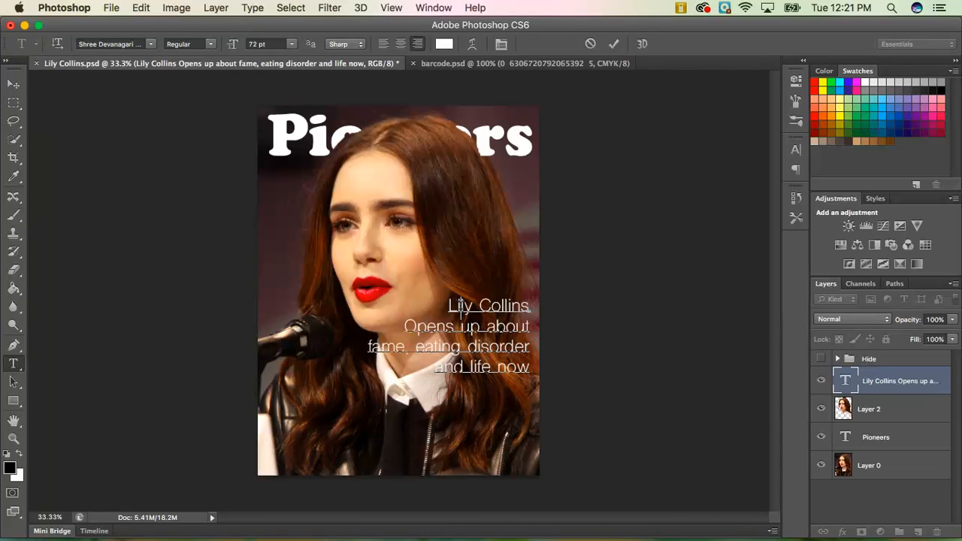
drag(448, 304, 531, 308)
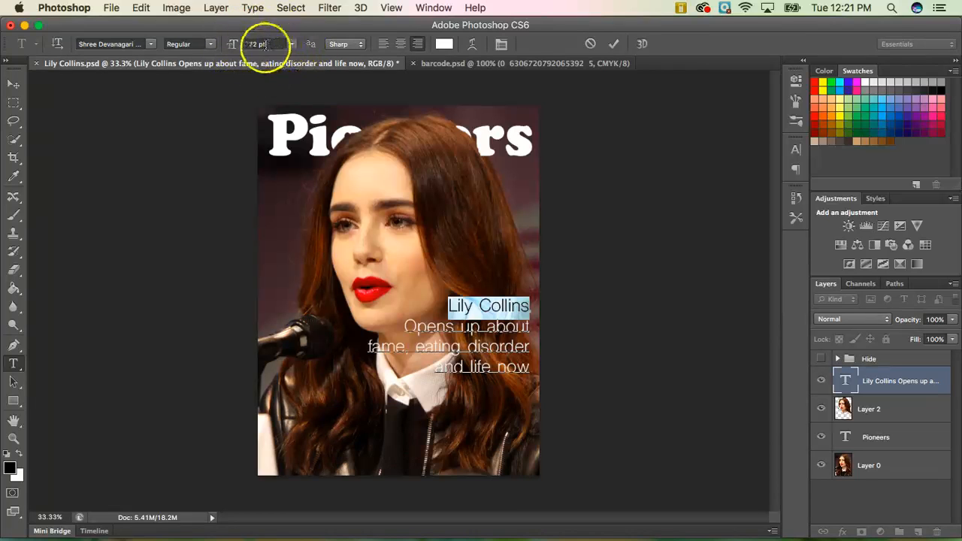
click(292, 45)
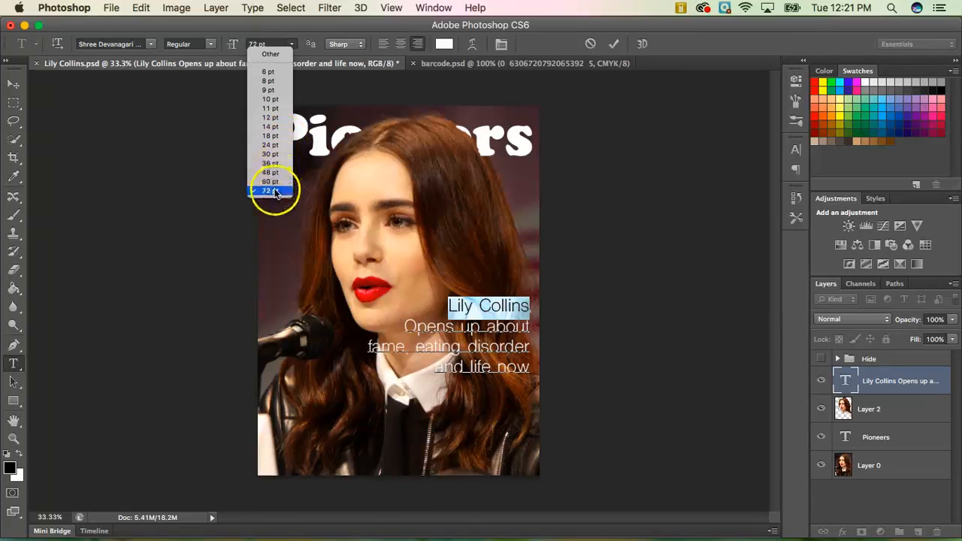
click(269, 54)
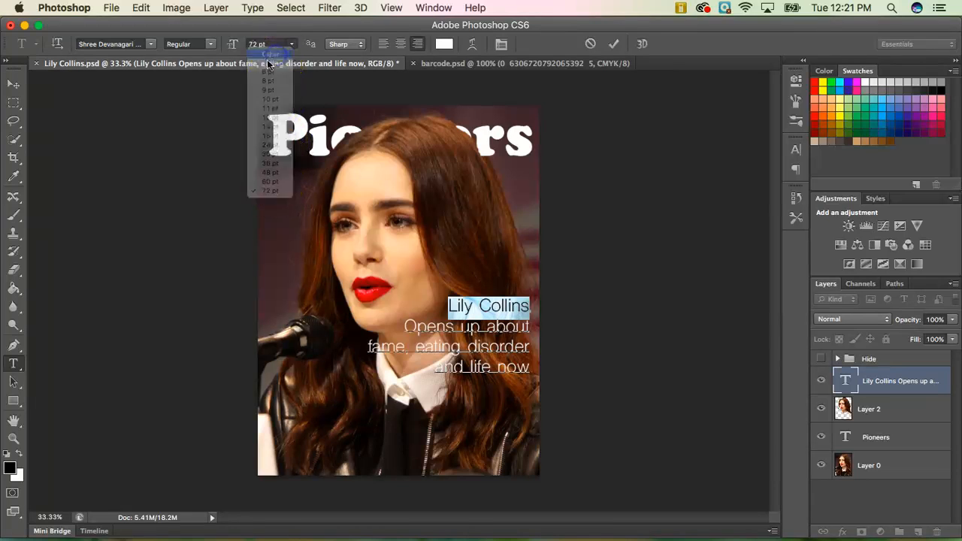
double_click(259, 43)
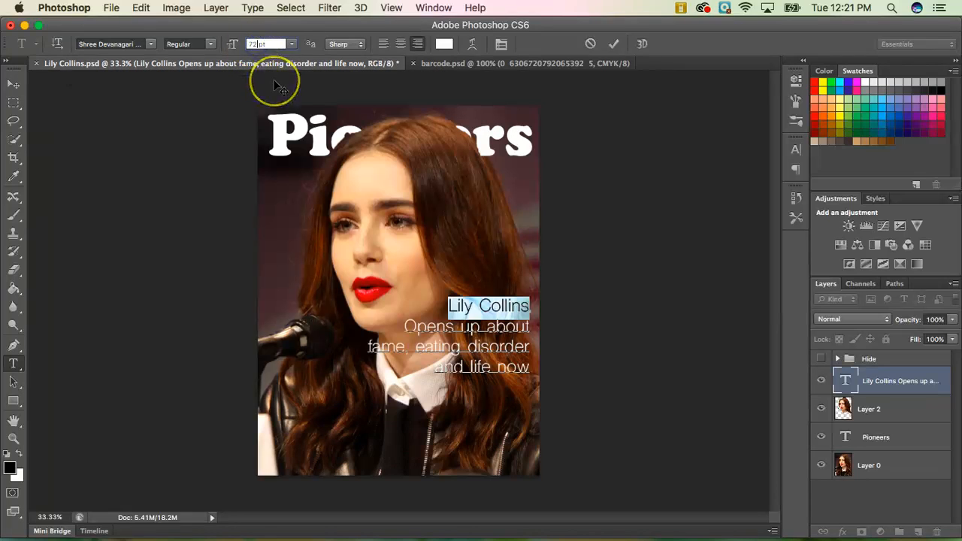
text(7)
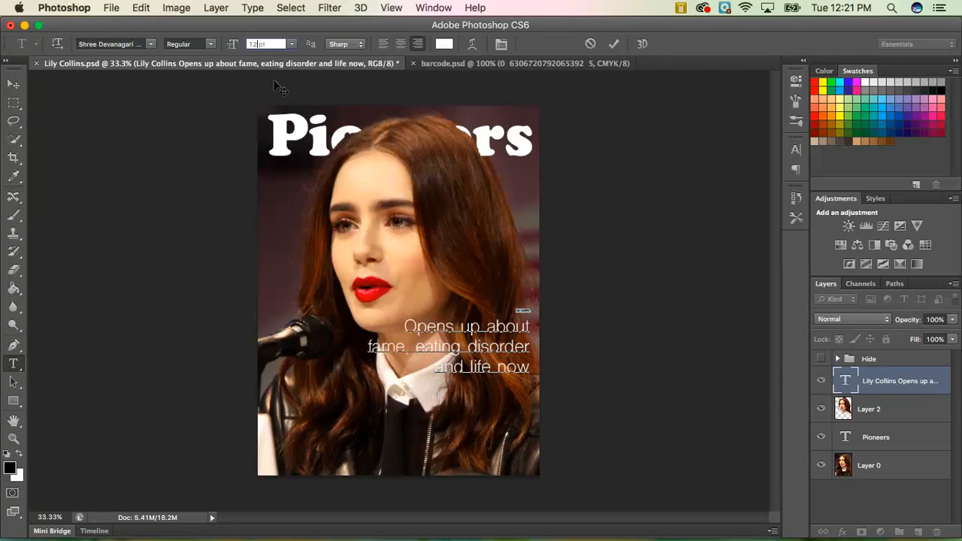
text(5)
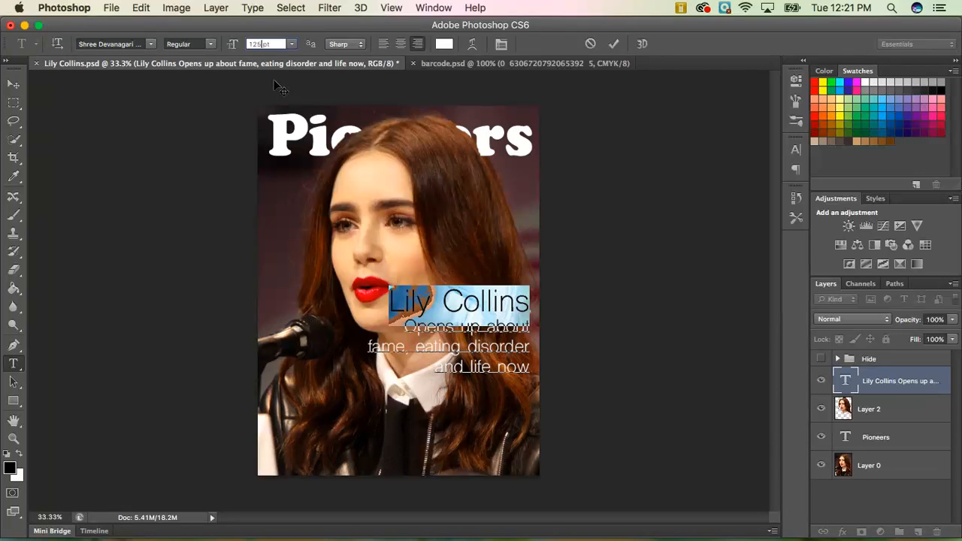
key(BackSpace)
text(15)
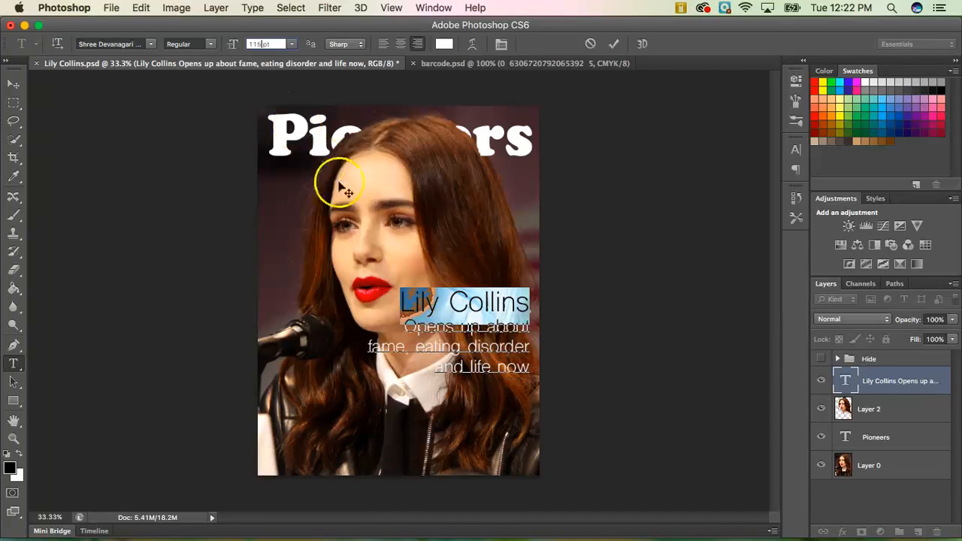
- Set the font style of the "Lily Collins" line to Bold
click(444, 302)
click(406, 298)
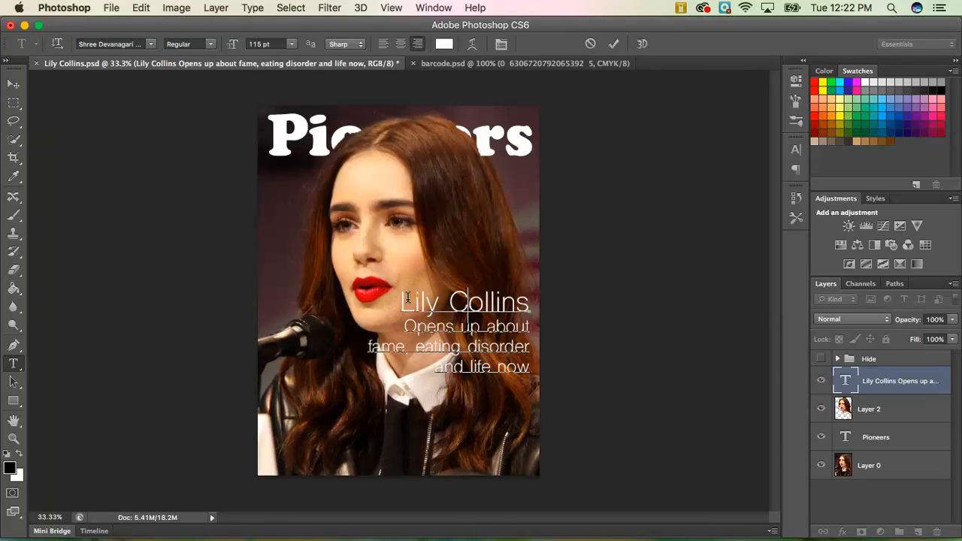
click(400, 301)
drag(402, 301, 529, 308)
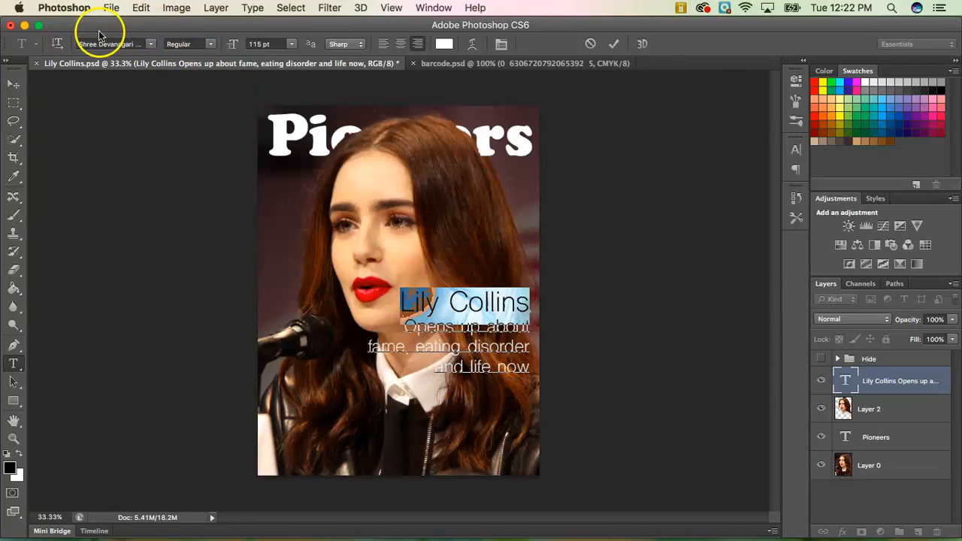
click(211, 43)
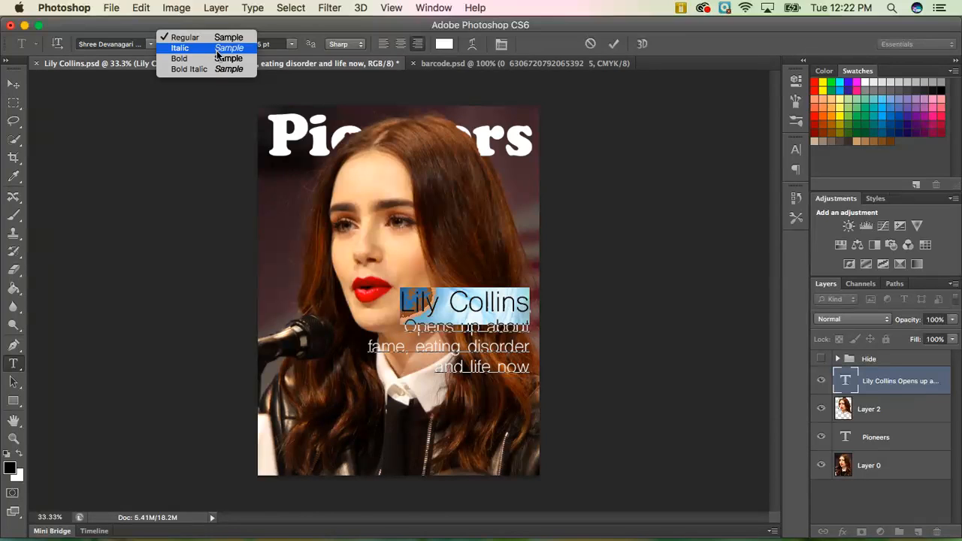
click(216, 57)
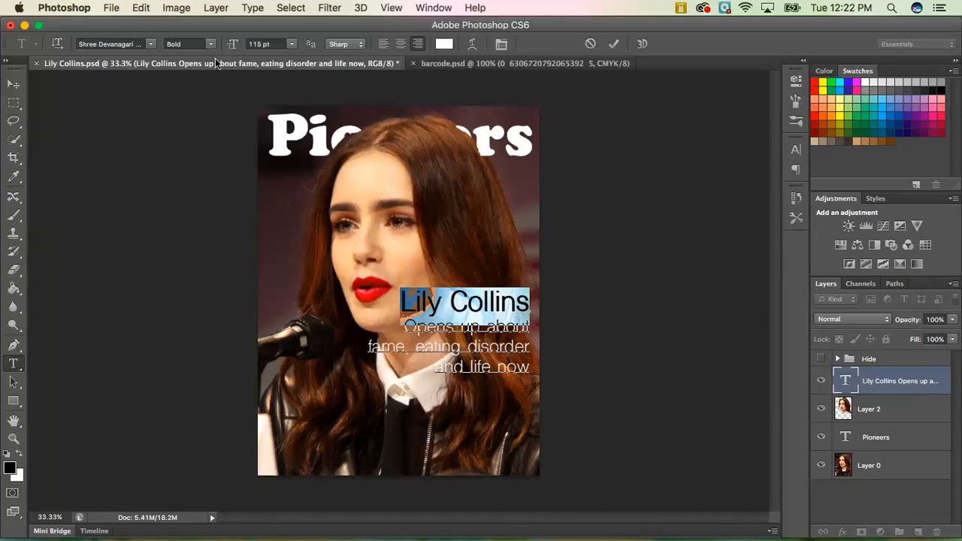
- Apply the Rockwell Extra Bold font to the "Lily Collins" line and move the whole text block down below the chin
click(150, 43)
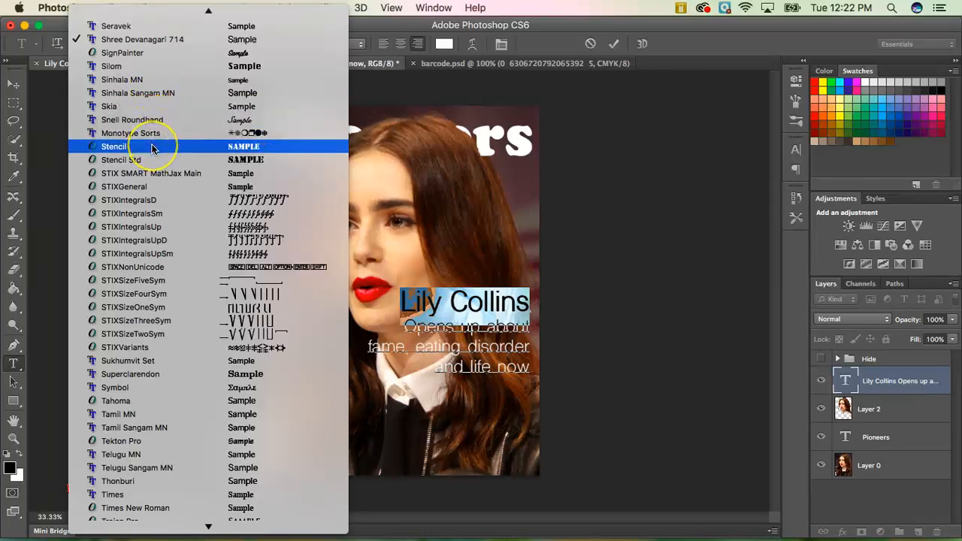
scroll(151, 149, up, 4)
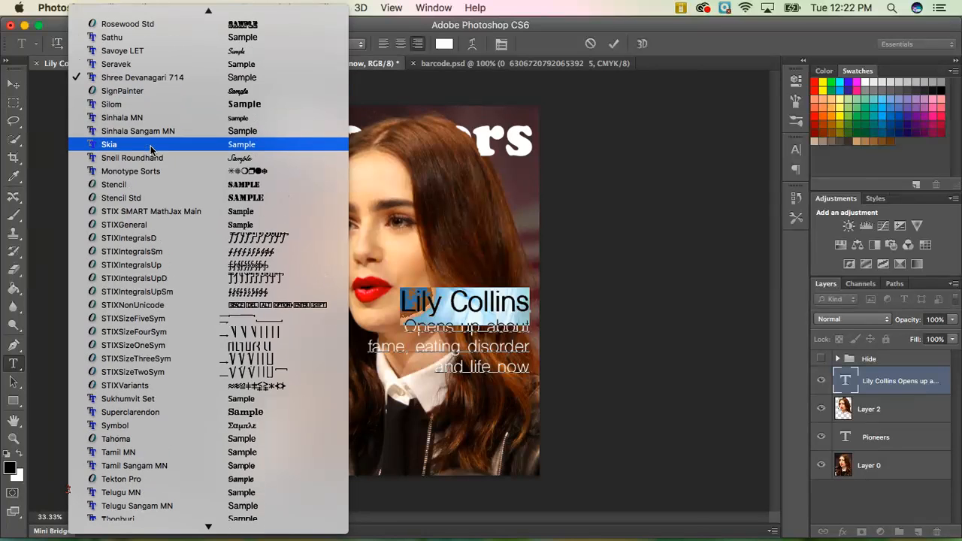
scroll(150, 152, down, 3)
scroll(149, 152, down, 10)
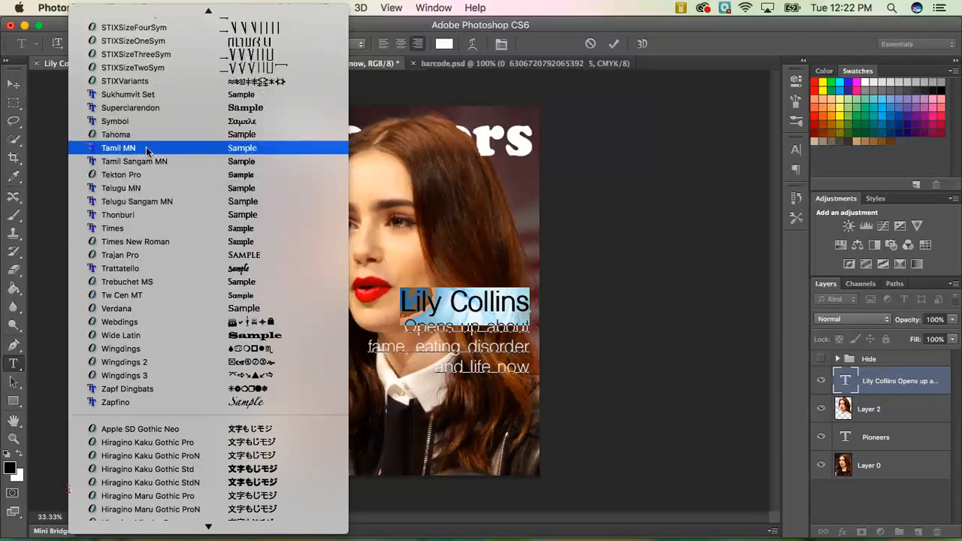
scroll(145, 152, up, 17)
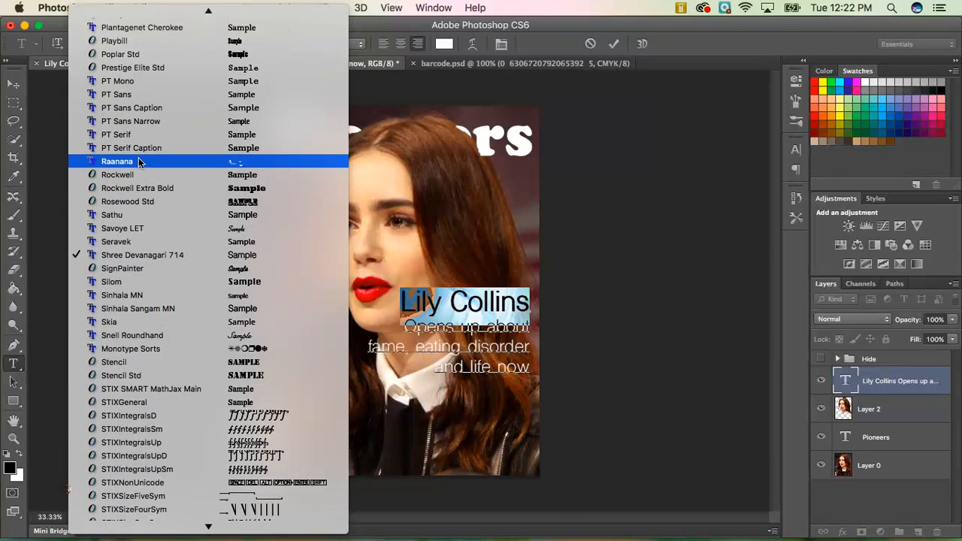
click(134, 188)
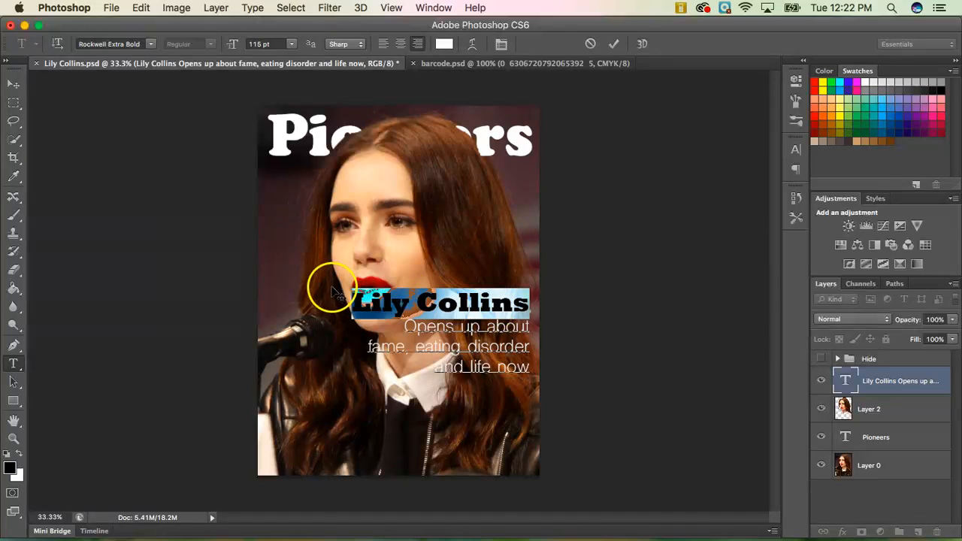
click(15, 87)
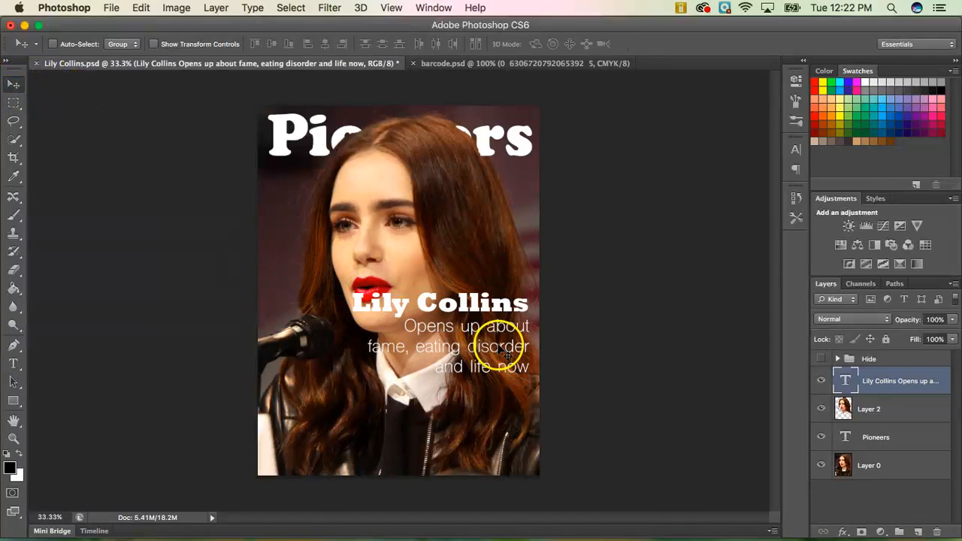
drag(482, 308, 482, 360)
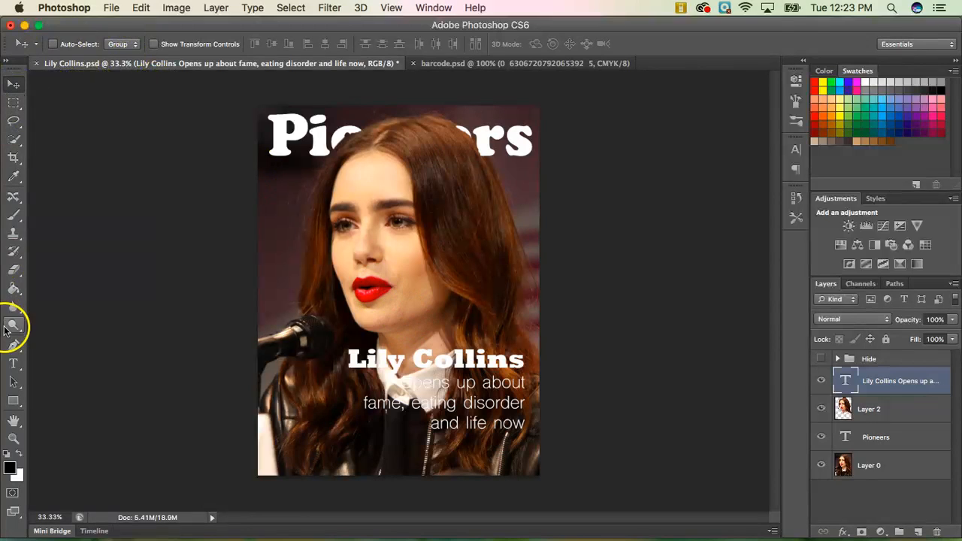
- Color the "Lily Collins" line red by sampling the color of the lips in the photo
click(12, 365)
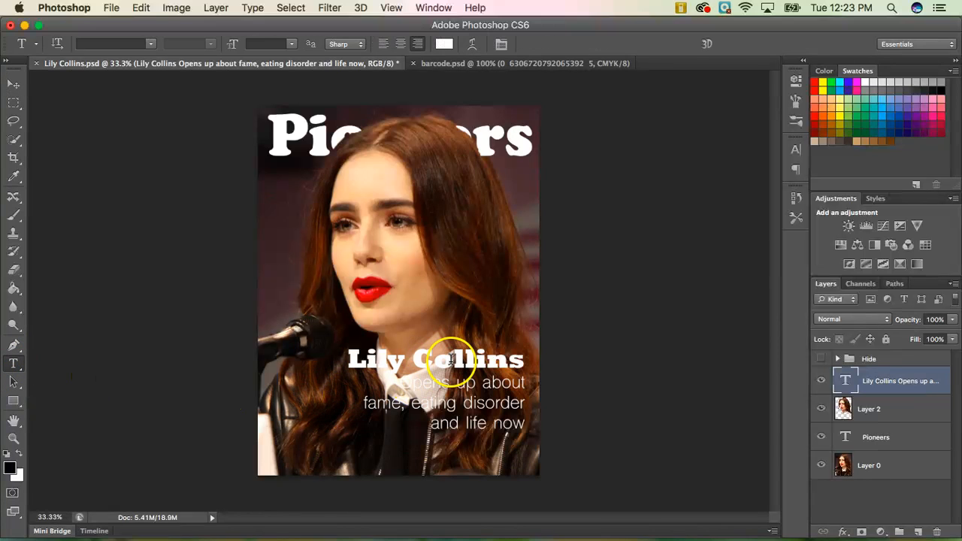
click(452, 361)
drag(346, 360, 529, 371)
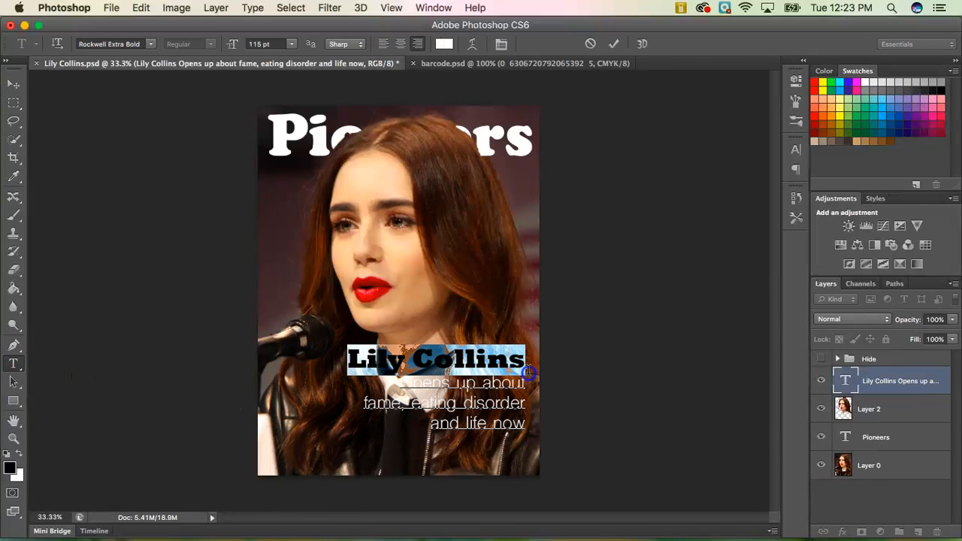
click(444, 45)
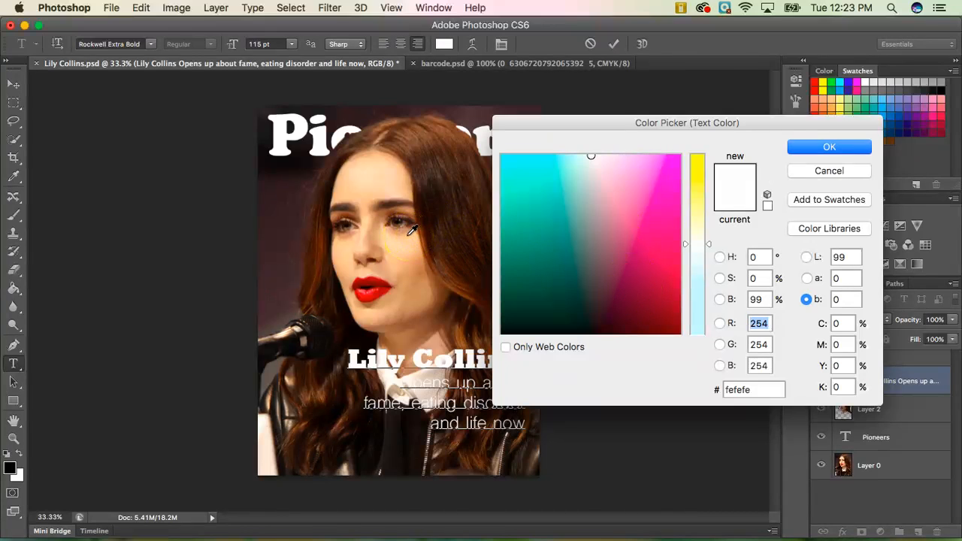
click(387, 285)
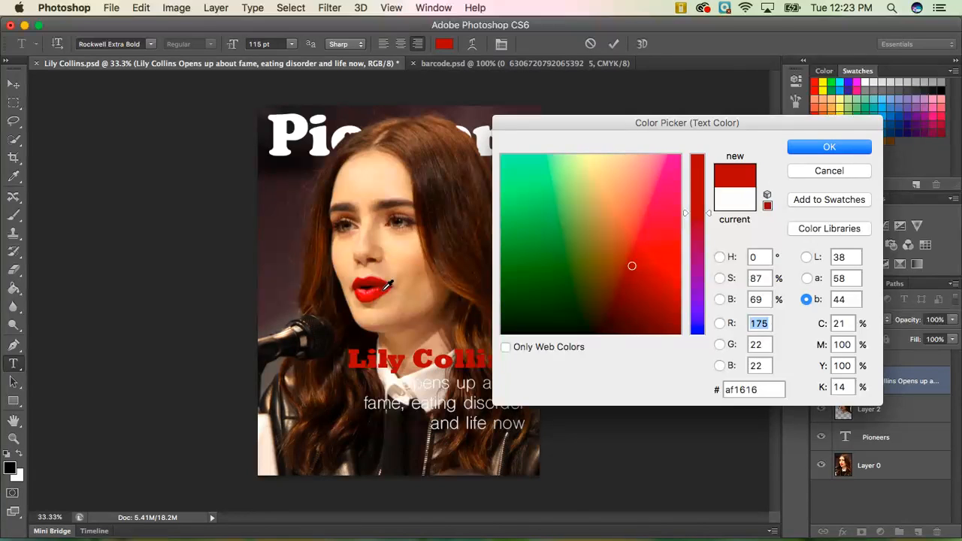
click(825, 152)
click(403, 362)
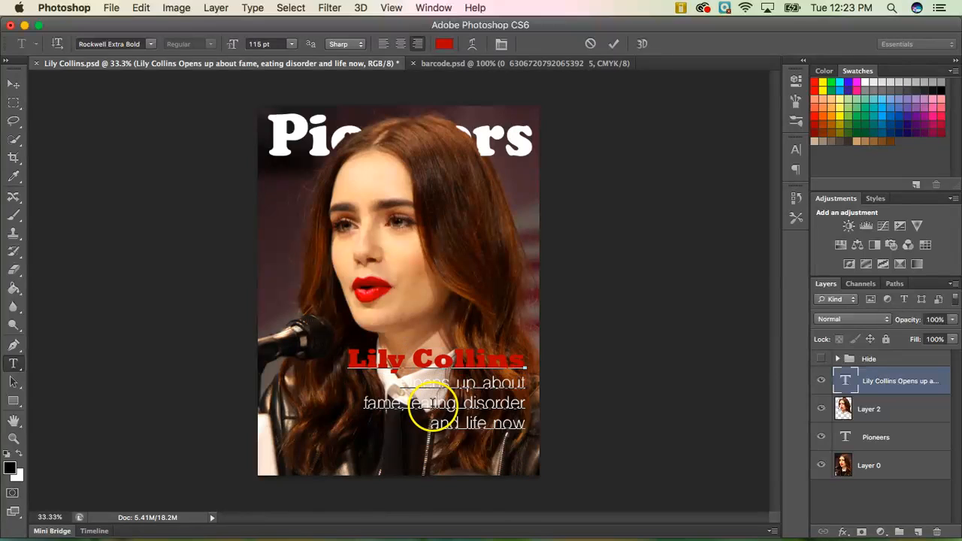
- Set the font style of the three lines from "Opens up about" to "and life now" to Bold
click(433, 404)
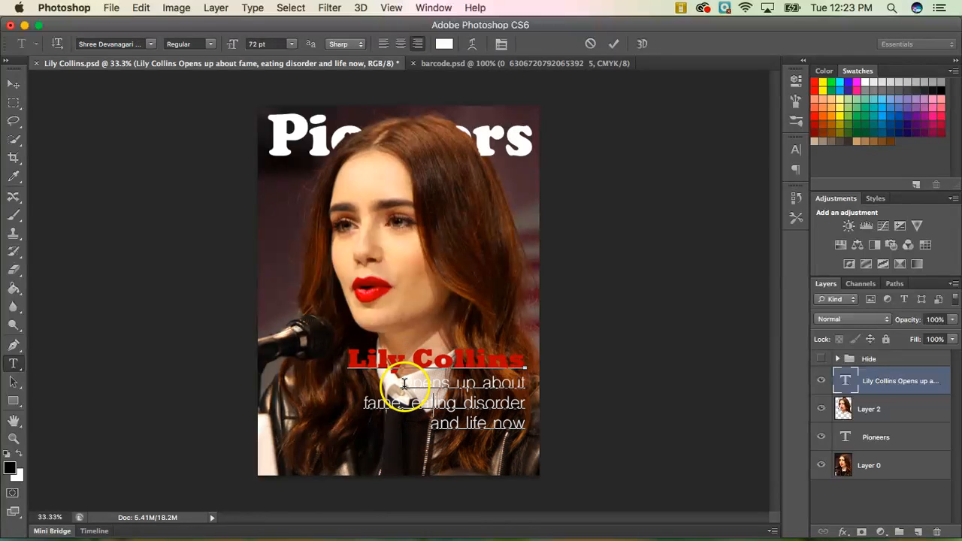
drag(401, 384, 528, 423)
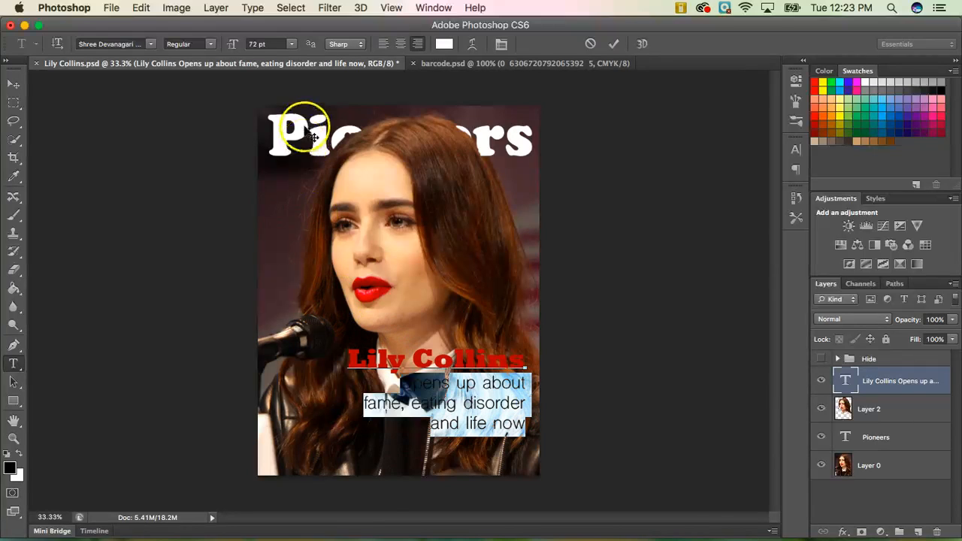
click(211, 42)
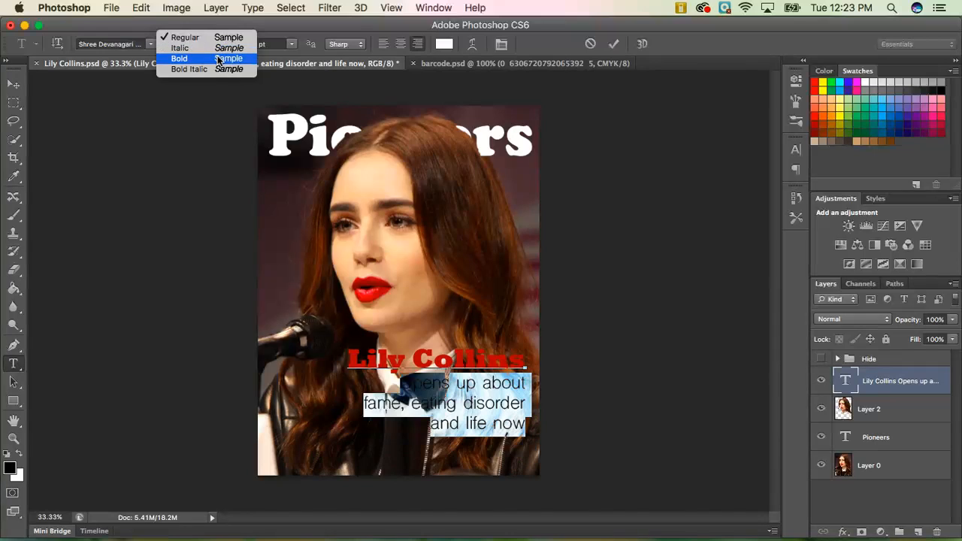
click(225, 59)
click(458, 407)
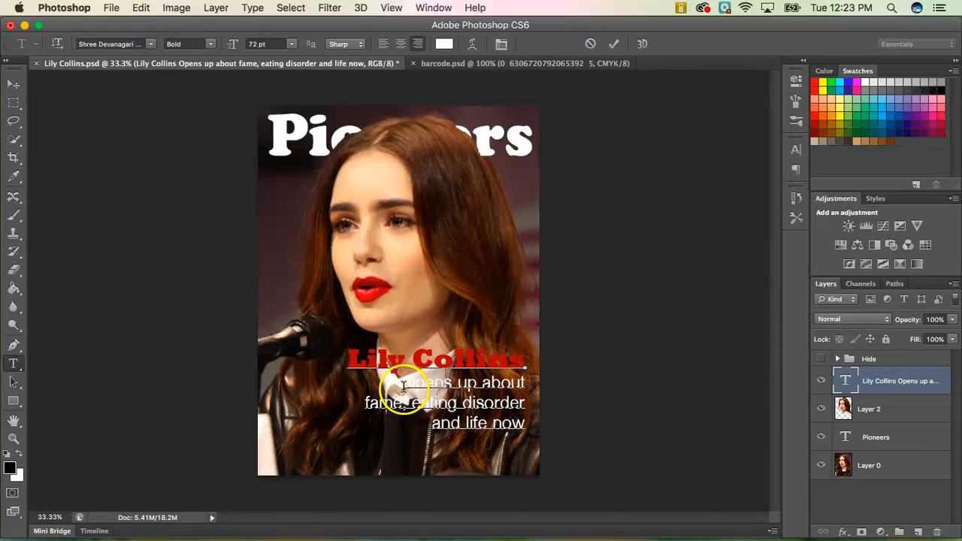
- Format the word "Opens" as Bold Italic at 100 pt
drag(404, 385, 449, 388)
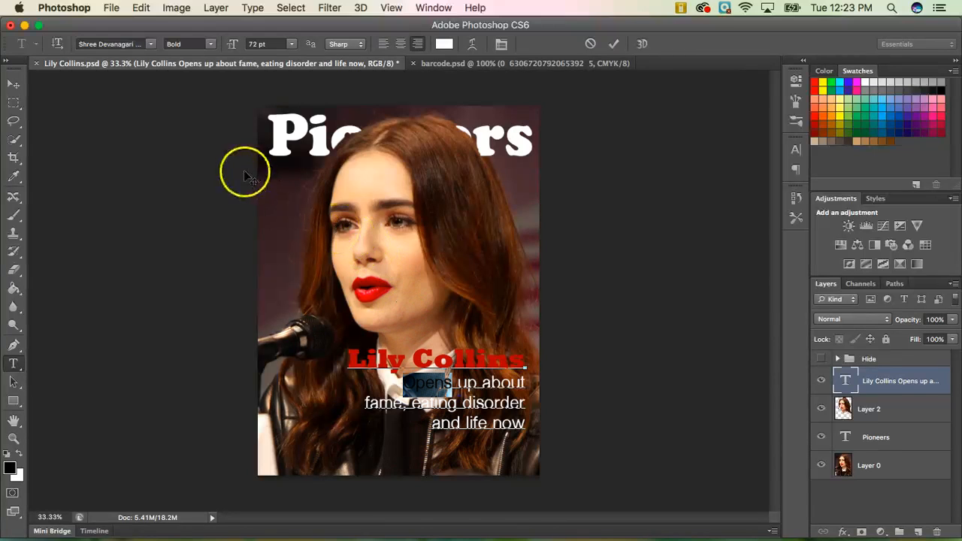
click(210, 44)
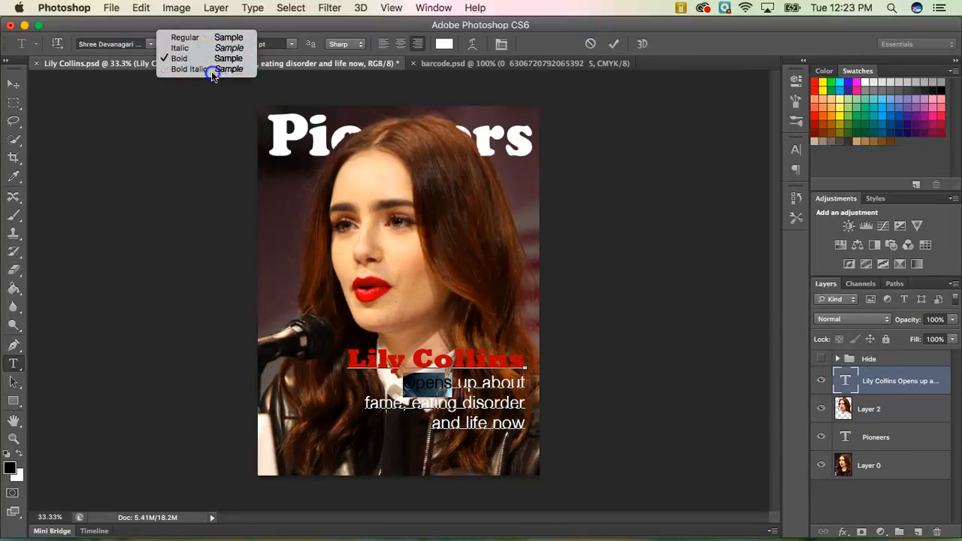
click(212, 71)
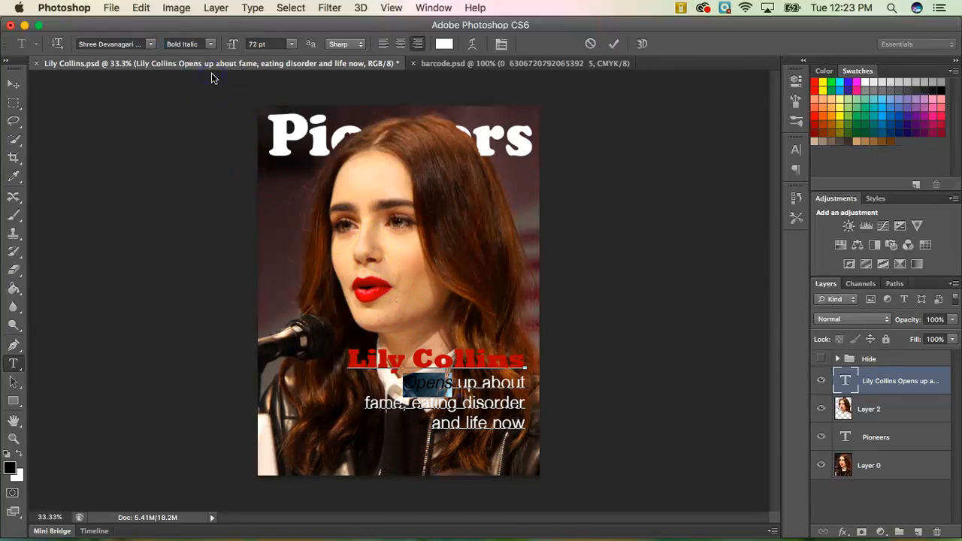
click(259, 44)
key(BackSpace)
key(BackSpace)
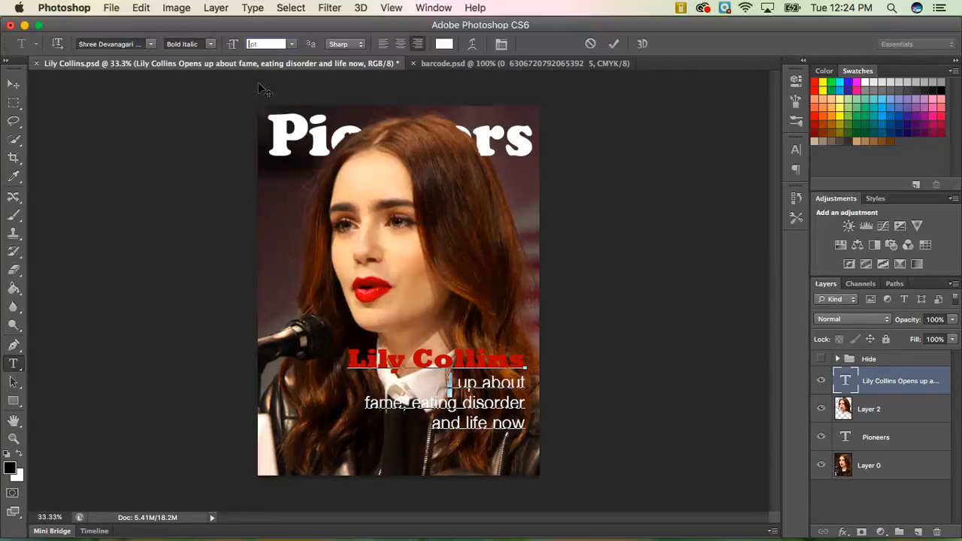
text(100)
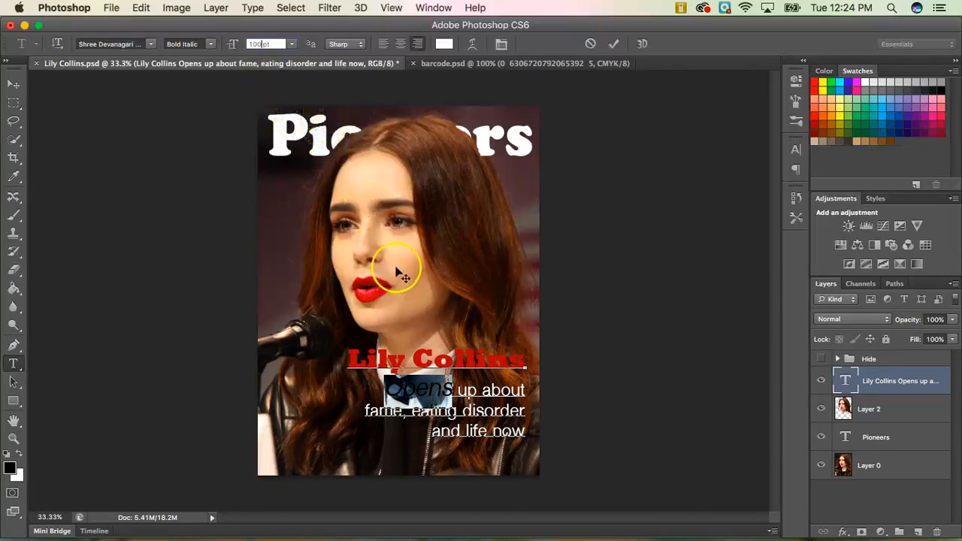
- Format the word "up" after "Opens" as Bold Italic at 100 pt
click(467, 395)
double_click(467, 394)
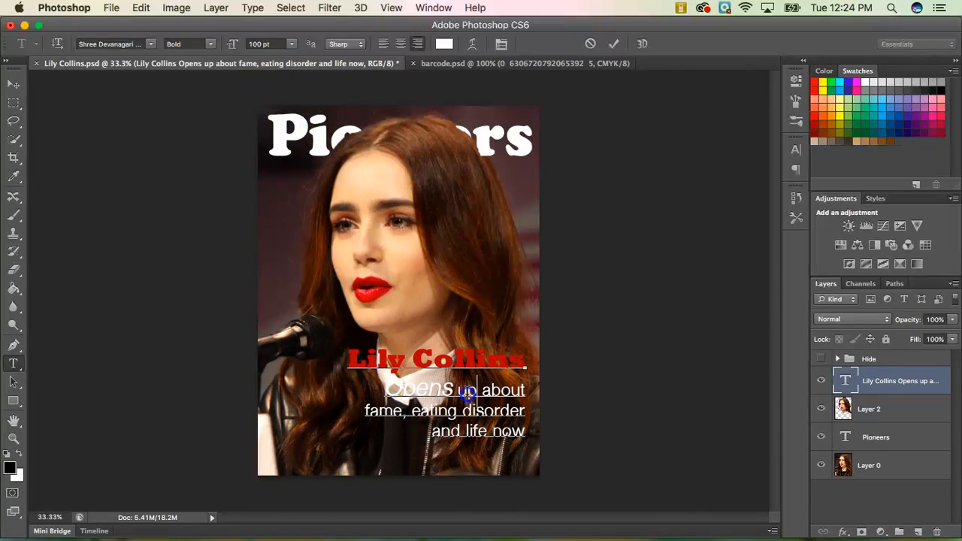
click(253, 42)
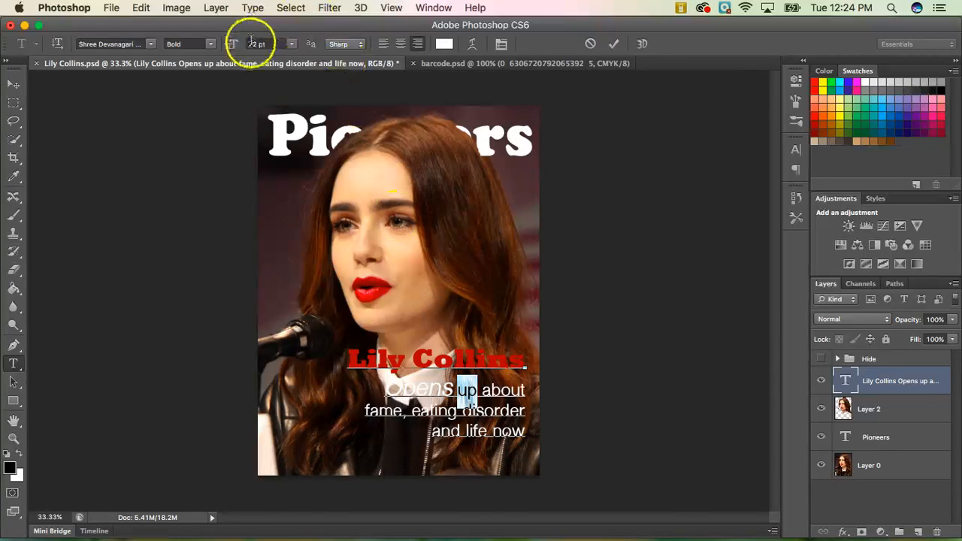
text(72)
key(BackSpace)
key(BackSpace)
text(100)
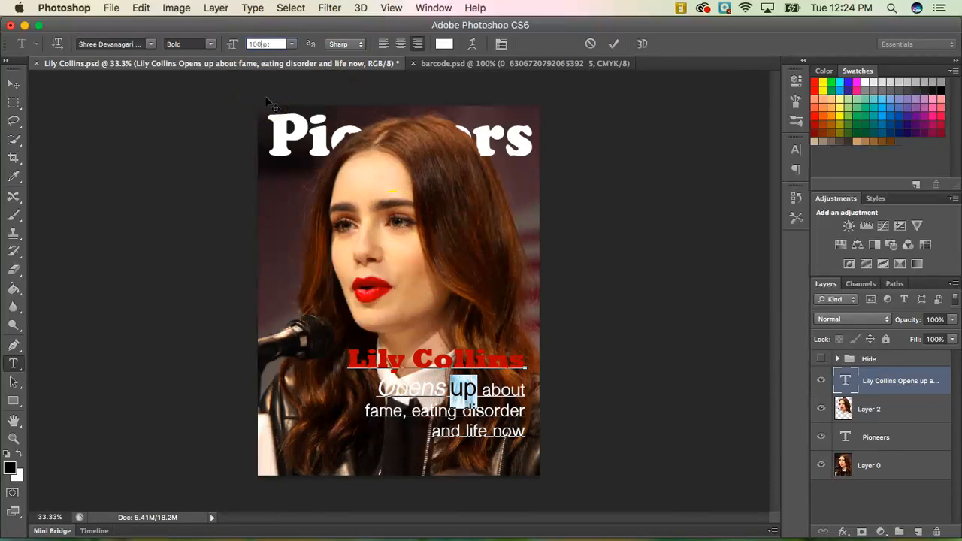
click(208, 44)
click(206, 69)
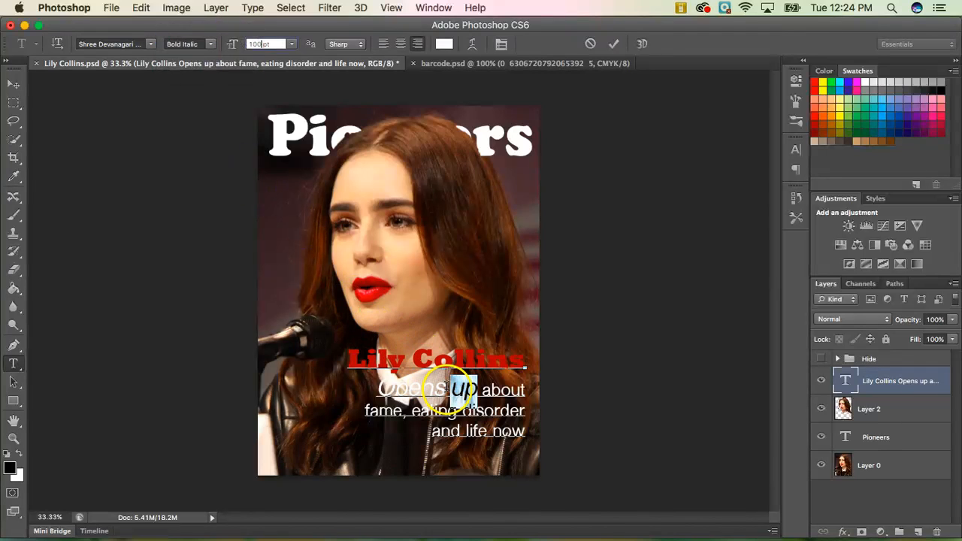
click(462, 390)
drag(375, 389, 476, 391)
click(514, 420)
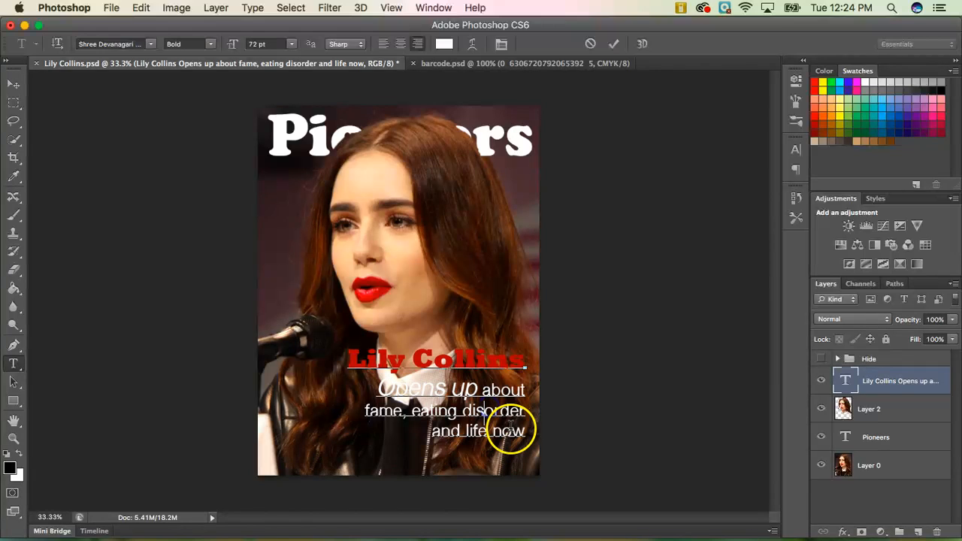
click(379, 389)
drag(380, 390, 526, 434)
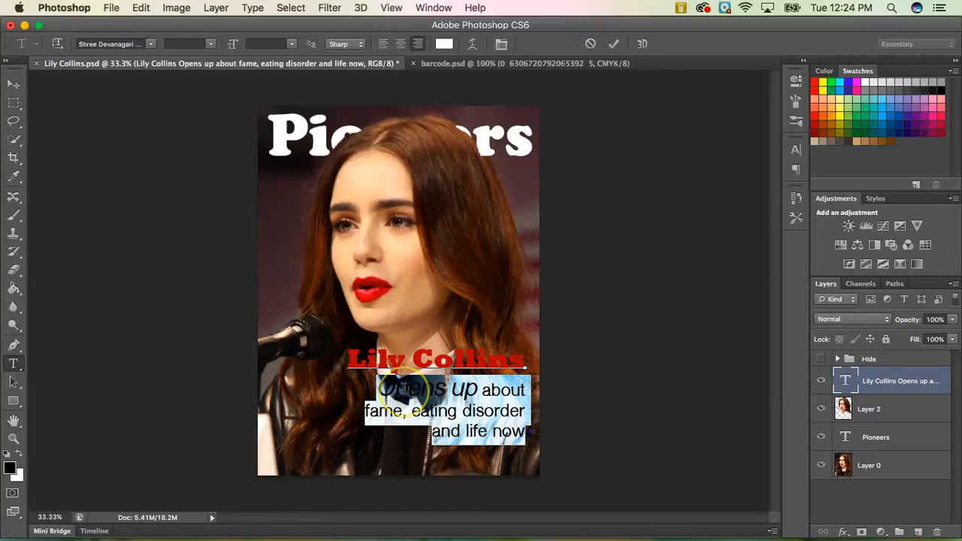
click(313, 320)
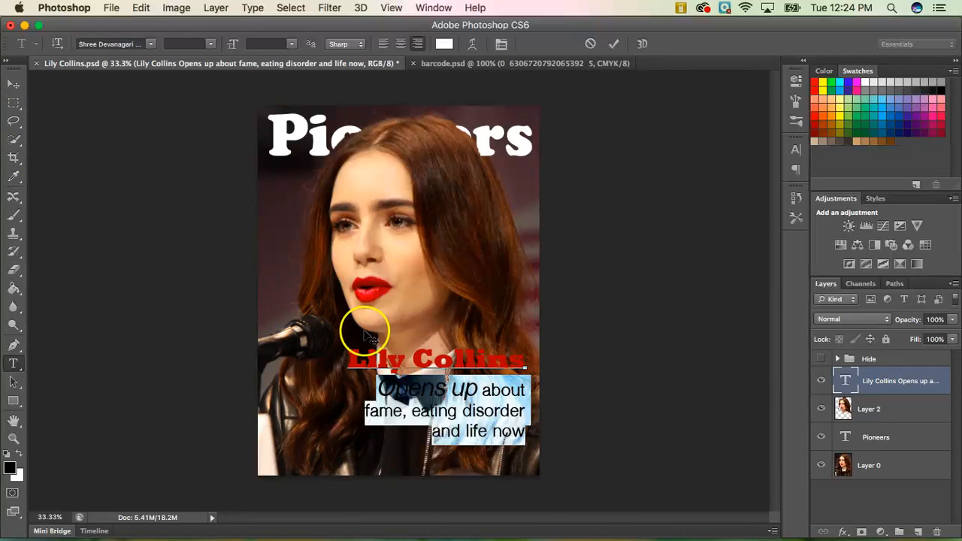
click(445, 391)
- Add a Drop Shadow with its default settings to the "Lily Collins" text layer and move the text block slightly down toward the cover's lower-right corner
click(11, 90)
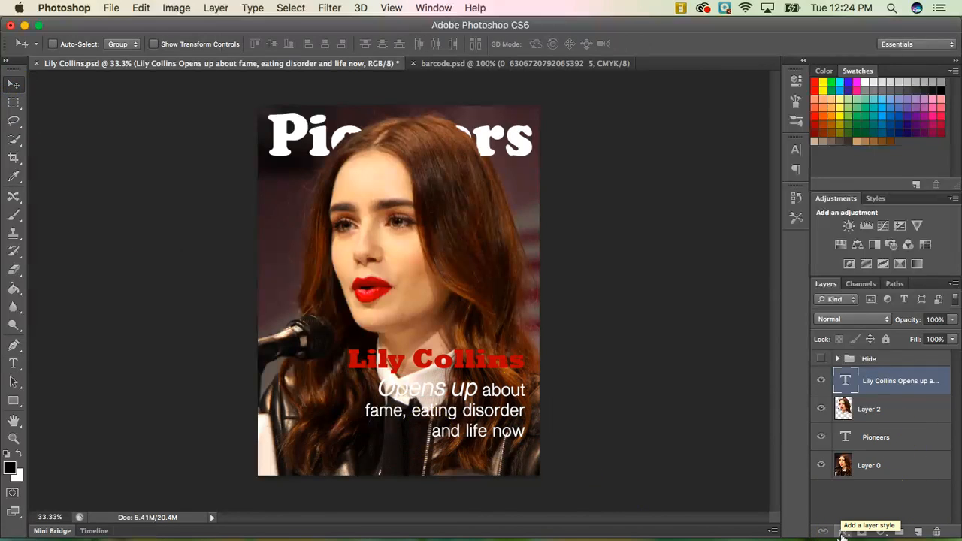
click(842, 535)
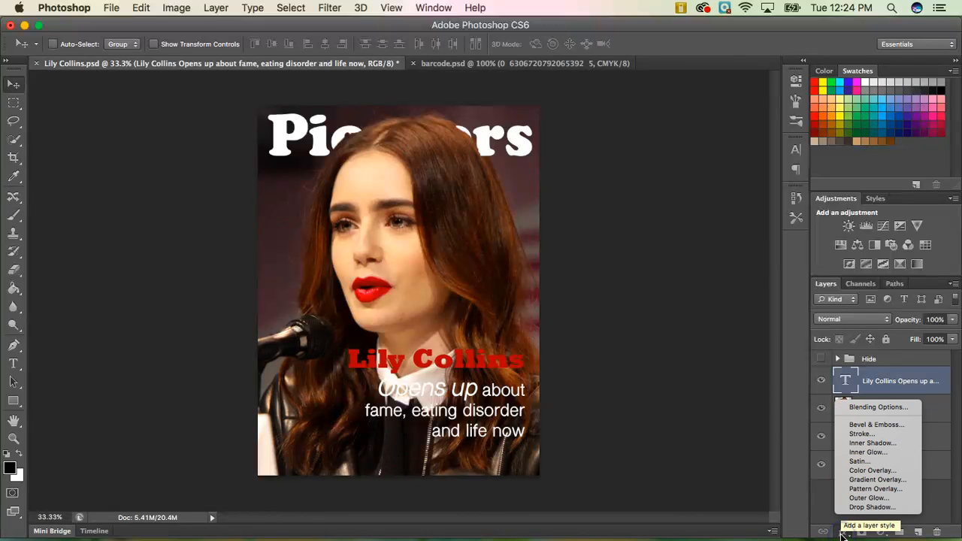
click(862, 408)
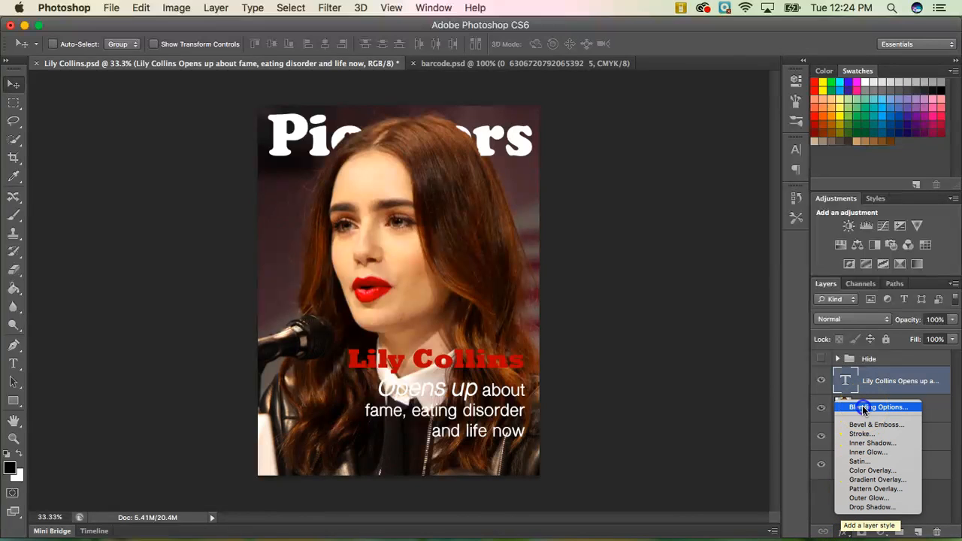
click(863, 408)
drag(472, 98, 587, 80)
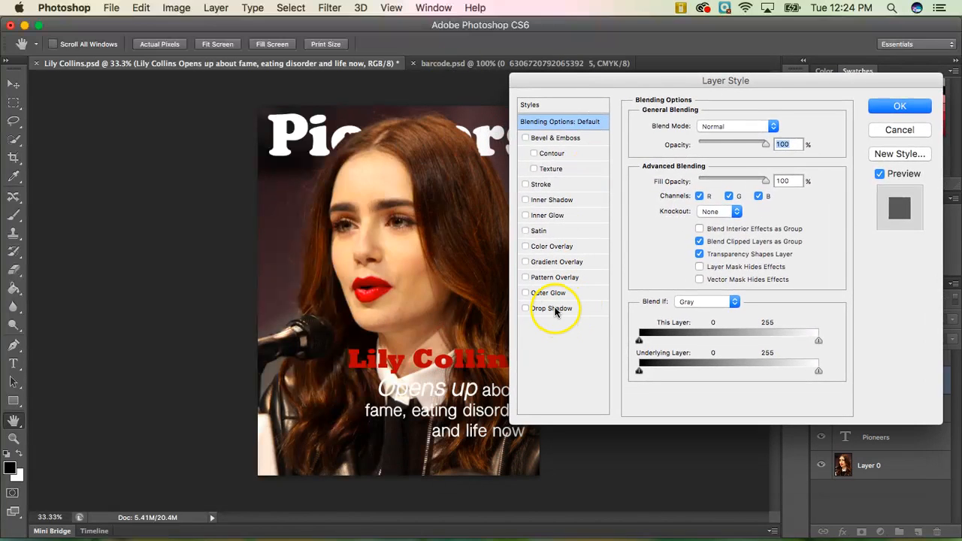
click(556, 309)
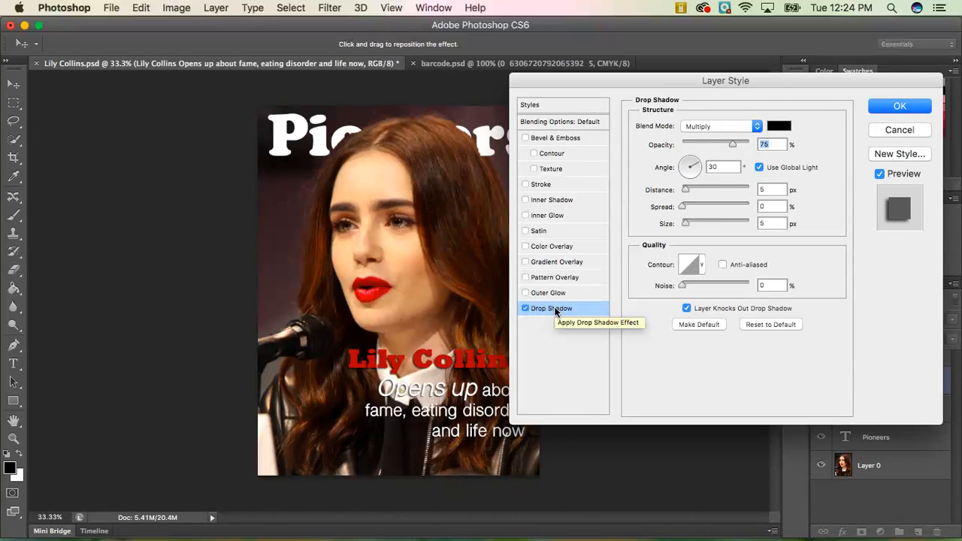
click(550, 342)
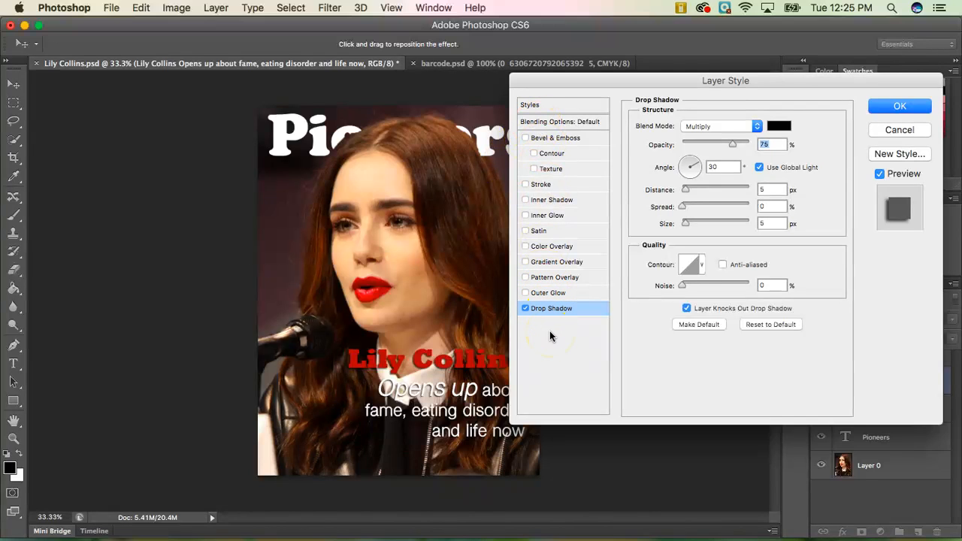
click(888, 107)
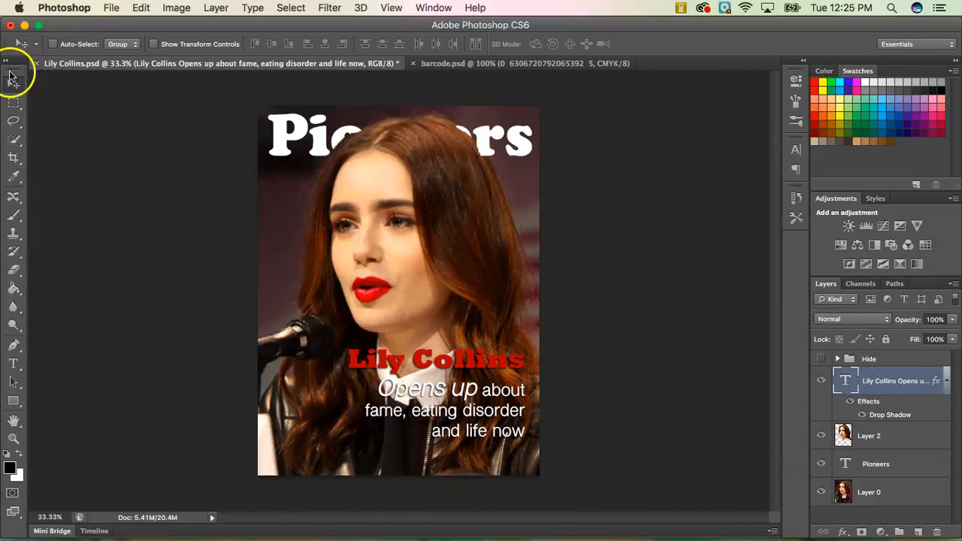
drag(462, 391, 467, 411)
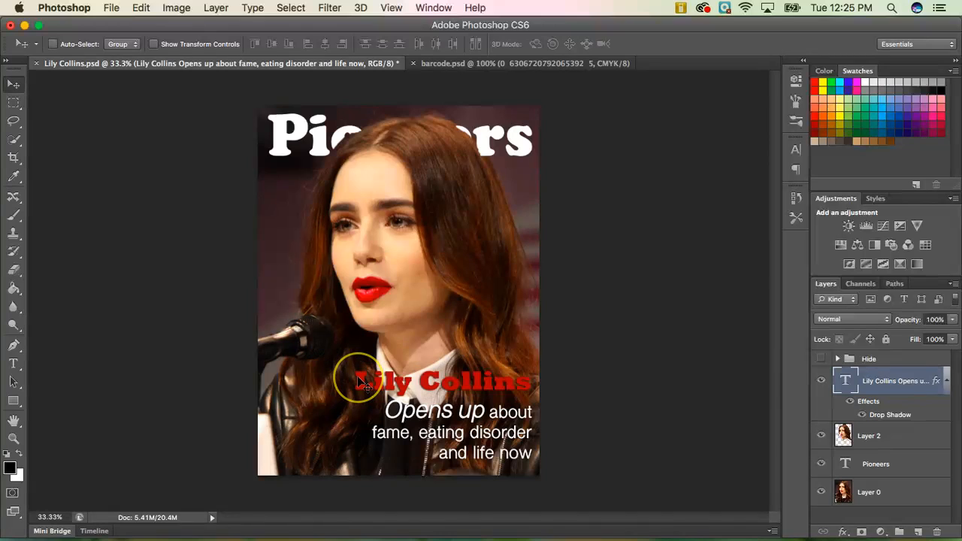